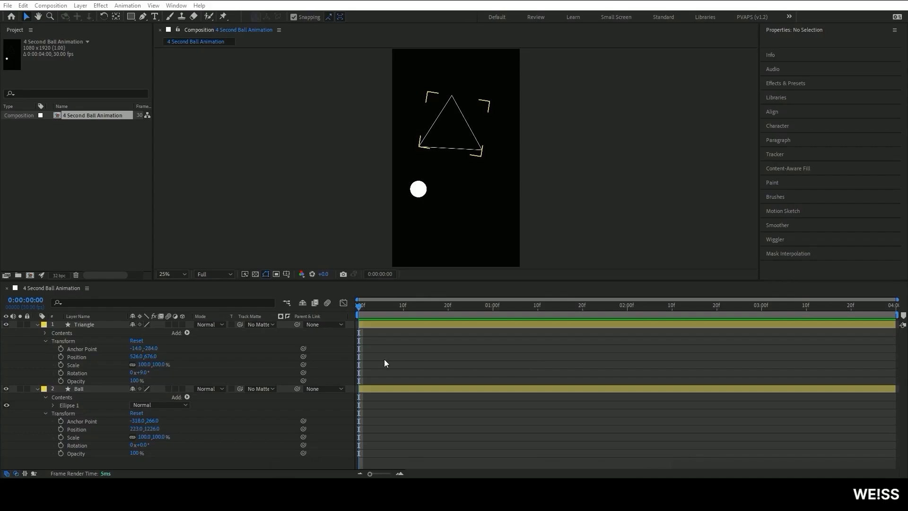
Reset the Triangle layer's transform, then copy the Path property of its Shape 1
{"action": "left_click", "coordinate": [137, 340]}
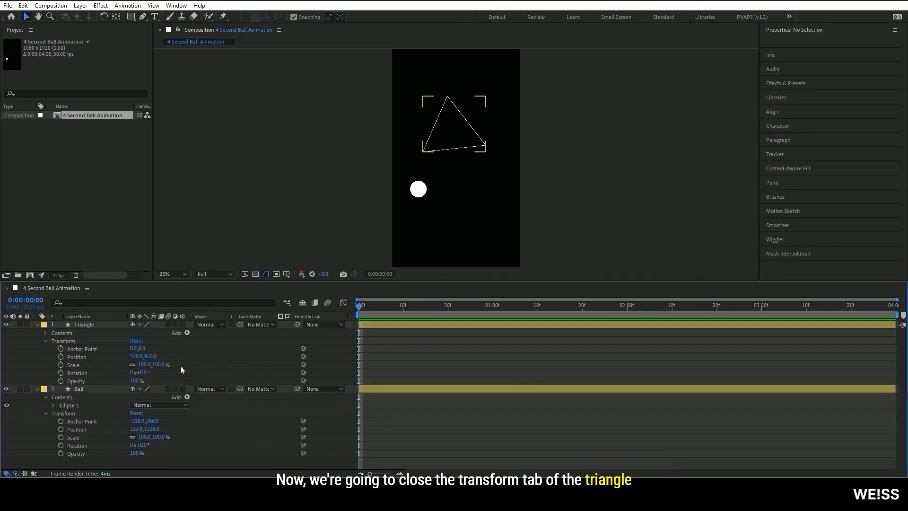
{"action": "left_click", "coordinate": [46, 339]}
{"action": "left_click", "coordinate": [45, 333]}
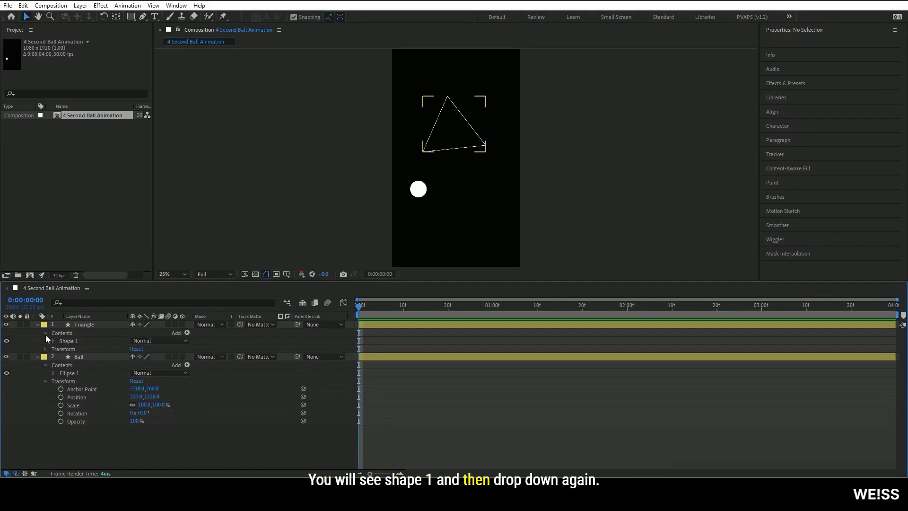
{"action": "left_click", "coordinate": [53, 340]}
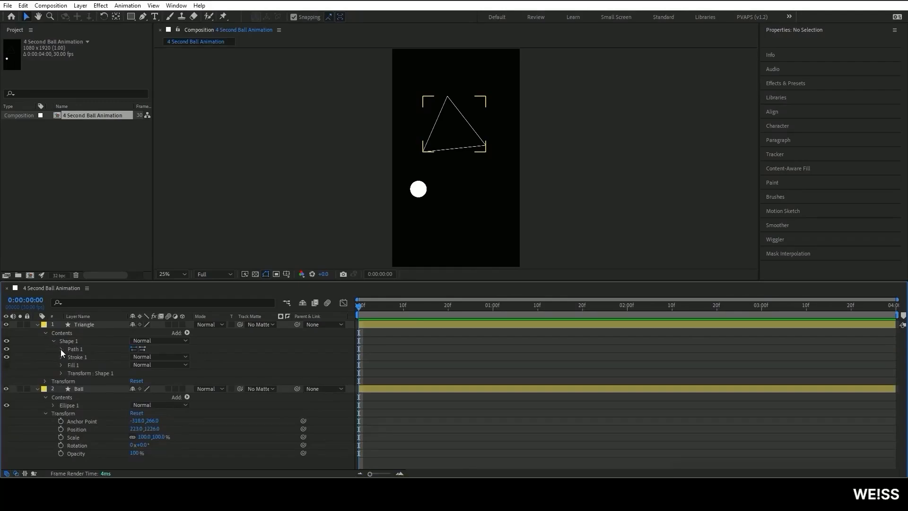
{"action": "left_click", "coordinate": [61, 350]}
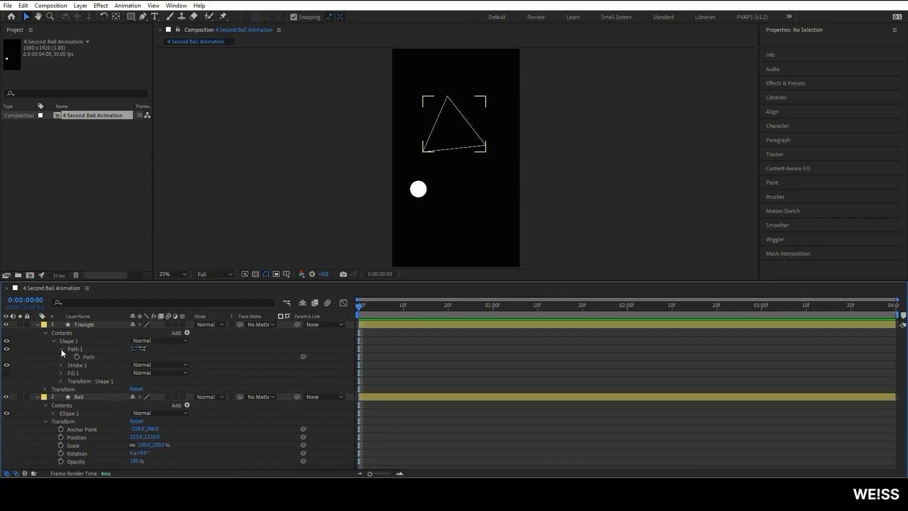
{"action": "left_click", "coordinate": [90, 359]}
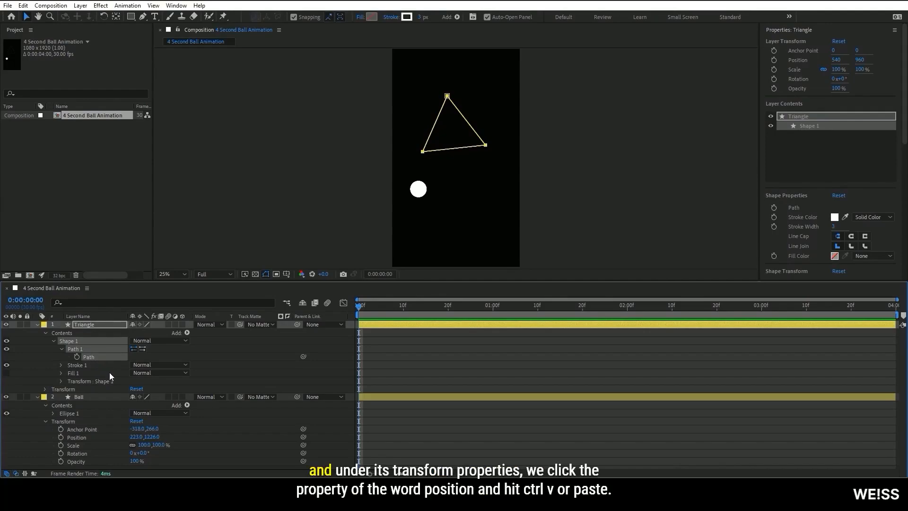
Paste the copied triangle path into the Ball layer's Position property and preview the motion
{"action": "left_click", "coordinate": [98, 397]}
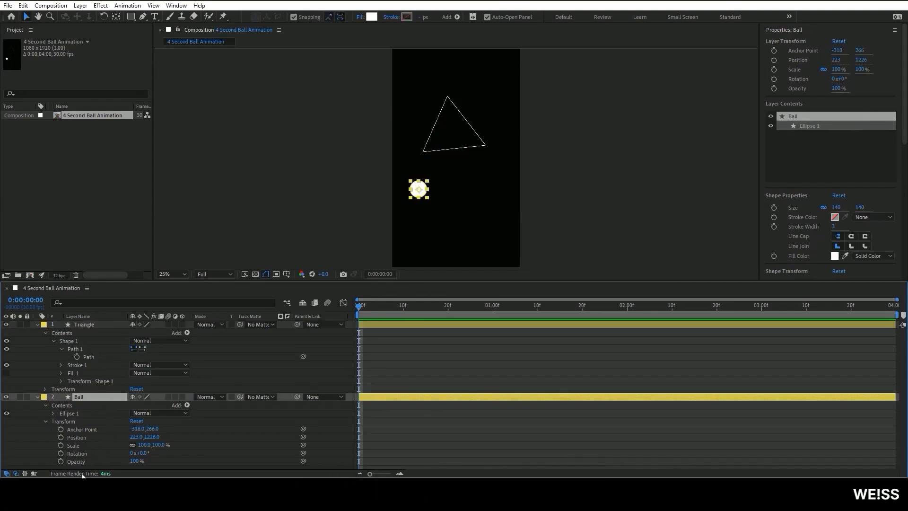
{"action": "left_click", "coordinate": [67, 423]}
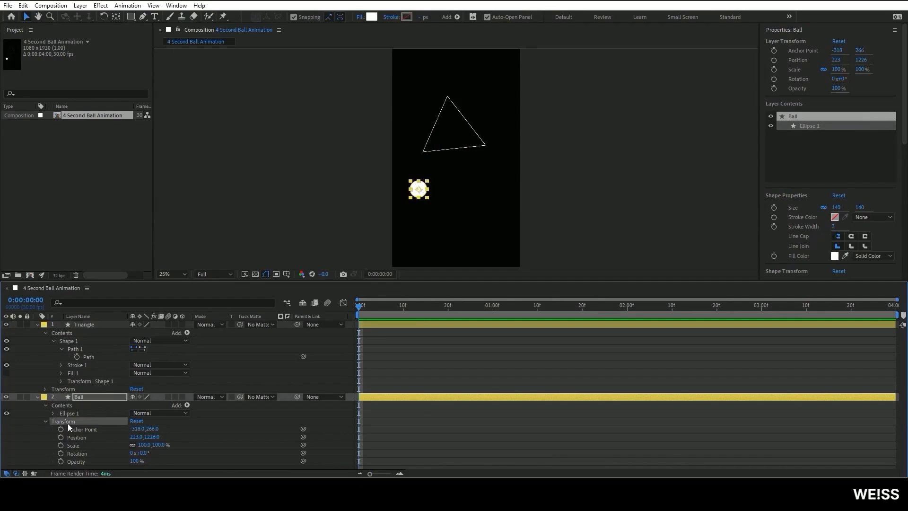
{"action": "left_click", "coordinate": [76, 436]}
{"action": "key", "text": "ctrl+v"}
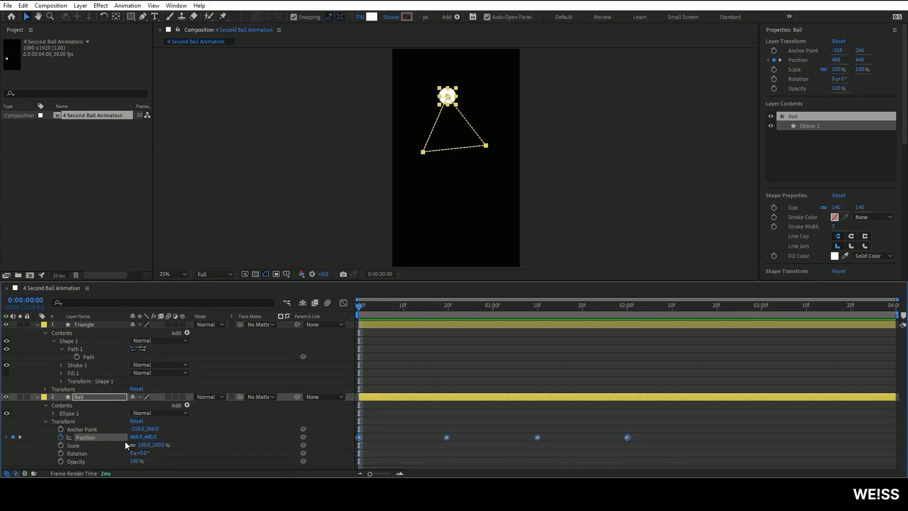
{"action": "key", "text": "space"}
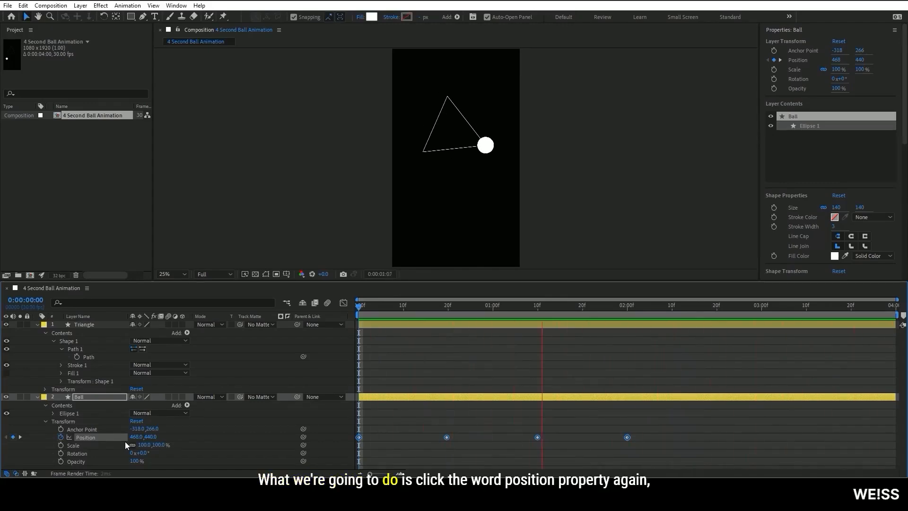
Apply Easy Ease to all of the Ball layer's Position keyframes and preview the result
{"action": "left_click", "coordinate": [132, 441]}
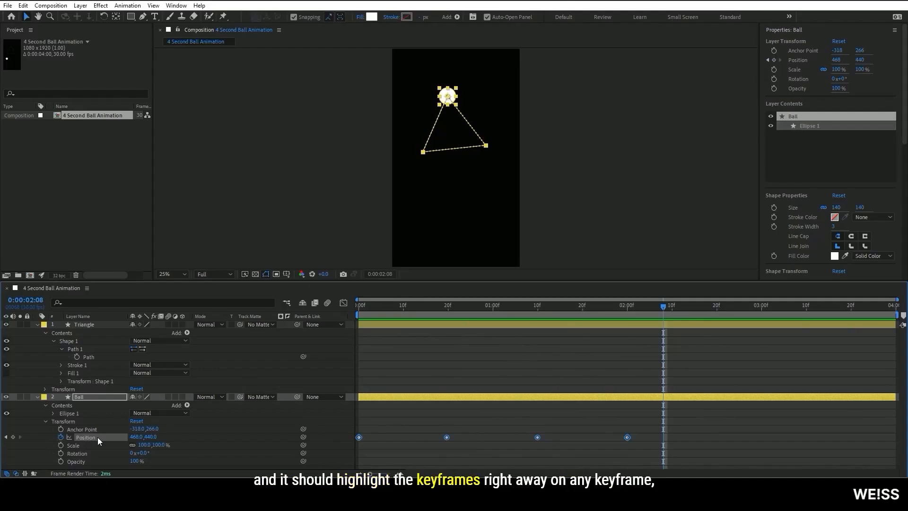
{"action": "right_click", "coordinate": [358, 438]}
{"action": "mouse_move", "coordinate": [398, 429]}
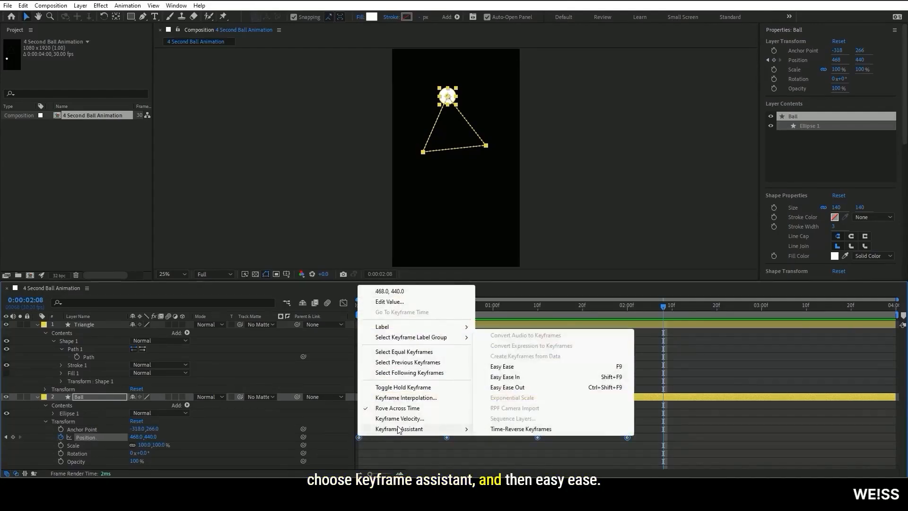
{"action": "left_click", "coordinate": [515, 365]}
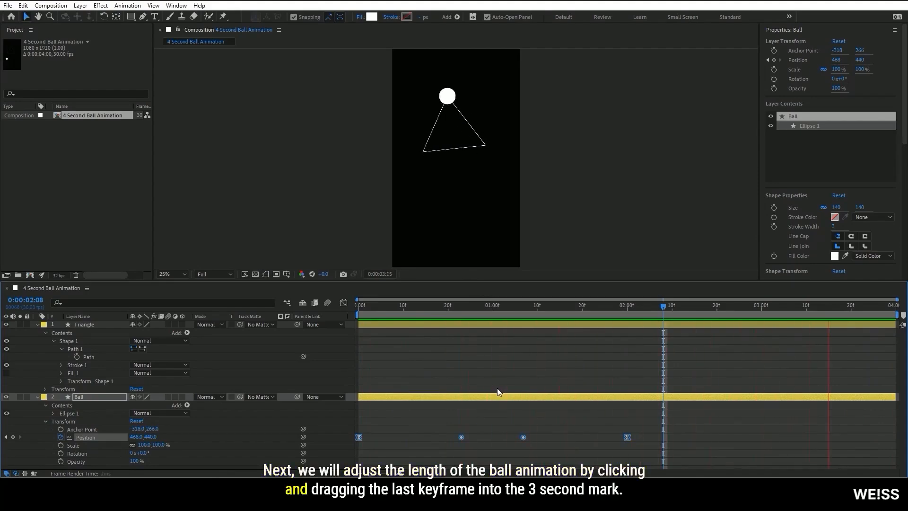
{"action": "key", "text": "space"}
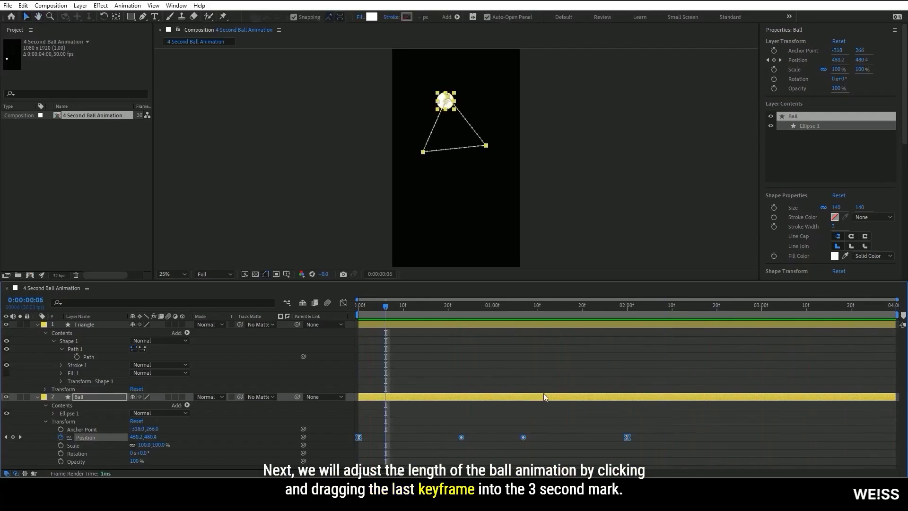
Move the Ball layer's last Position keyframe to the 3-second mark to lengthen the animation
{"action": "left_click", "coordinate": [643, 437]}
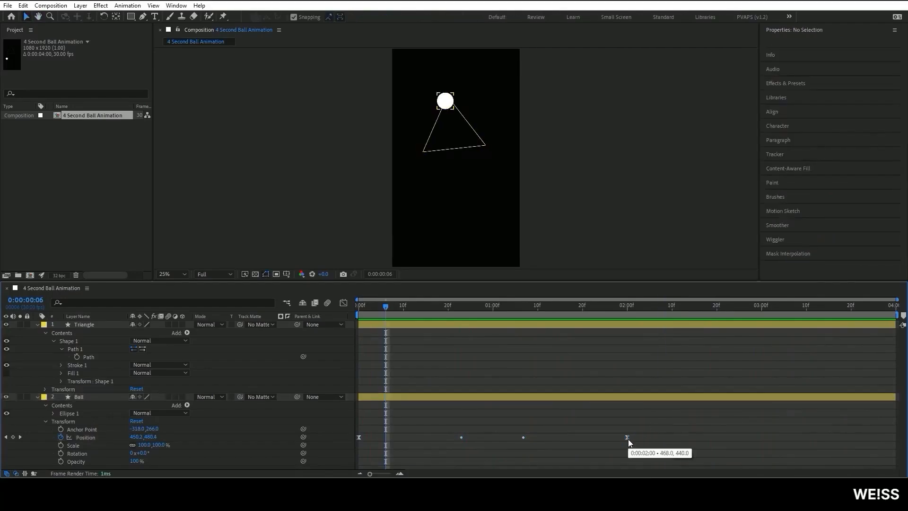
{"action": "left_click_drag", "start_coordinate": [628, 437], "coordinate": [762, 436]}
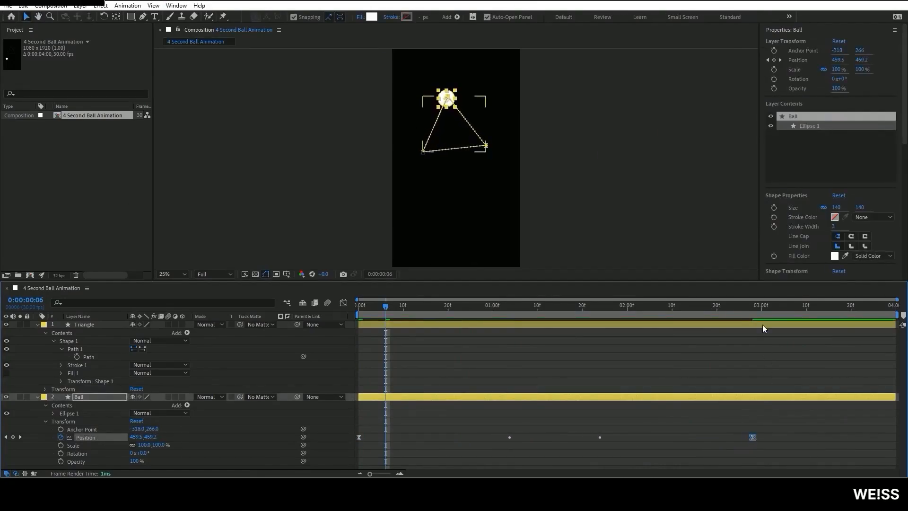
{"action": "left_click", "coordinate": [759, 311]}
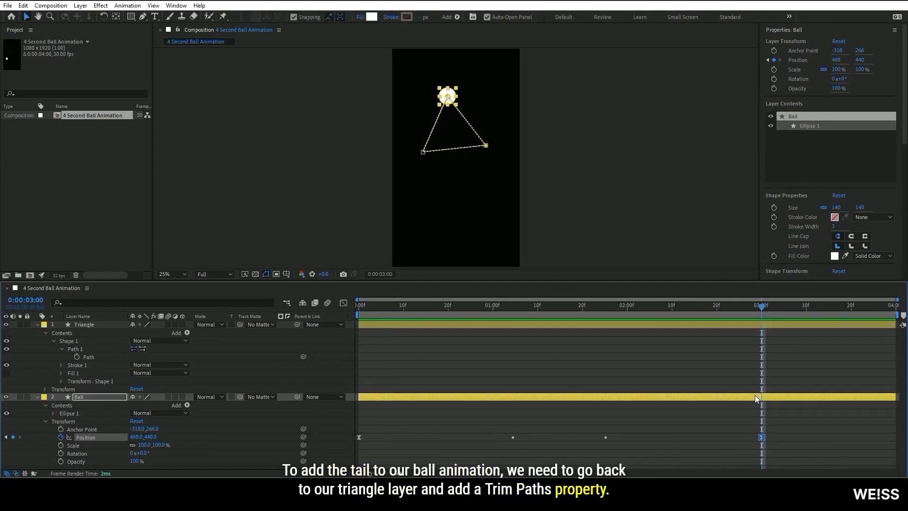
Add a Trim Paths property to the Triangle layer's contents and expand its settings
{"action": "left_click", "coordinate": [757, 327]}
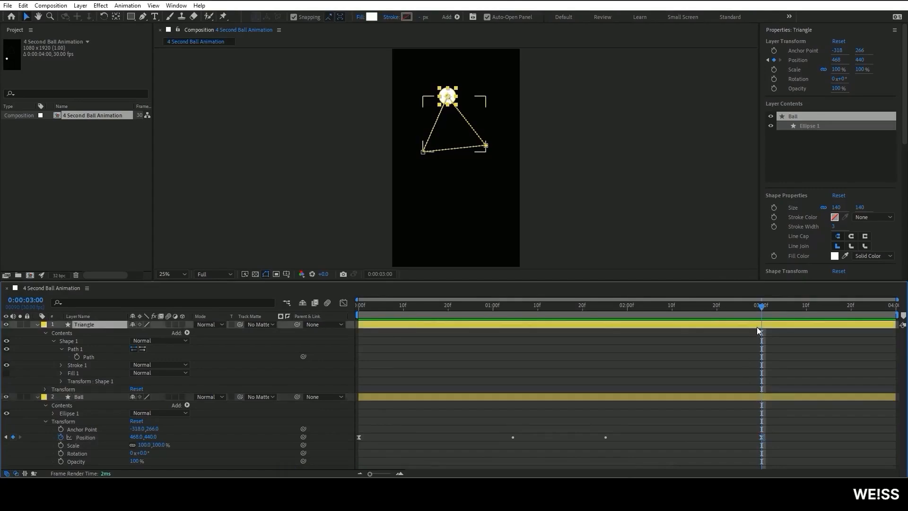
{"action": "left_click", "coordinate": [187, 333]}
{"action": "left_click", "coordinate": [222, 282]}
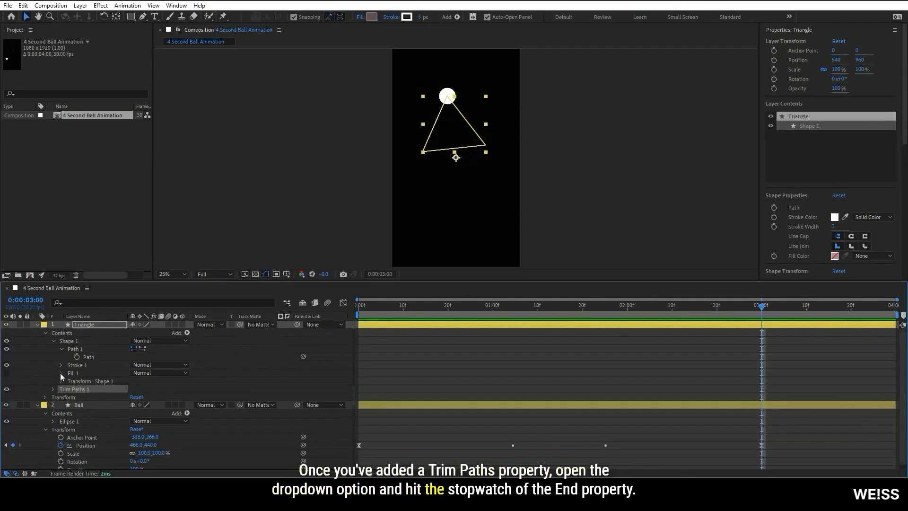
{"action": "left_click", "coordinate": [53, 388]}
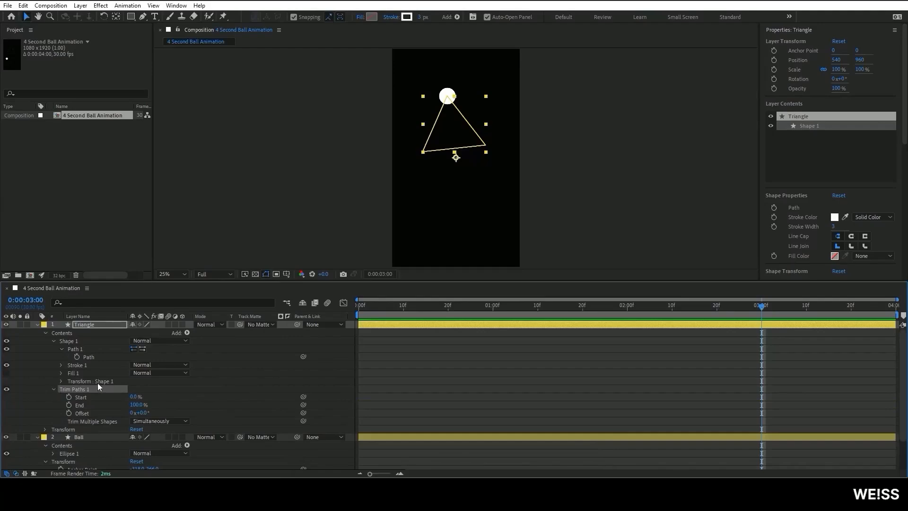
Add a keyframe for the Trim Paths End property at the start of the timeline with a value of 0%
{"action": "left_click_drag", "start_coordinate": [761, 308], "coordinate": [328, 305]}
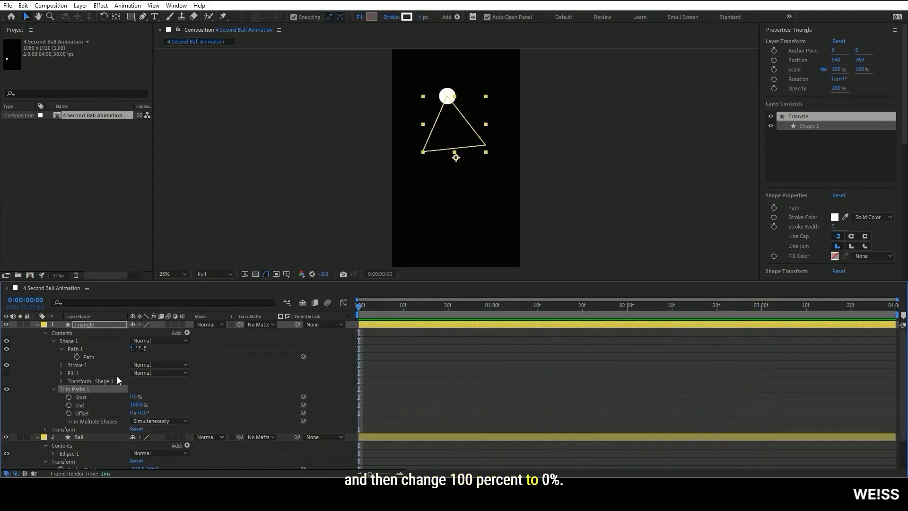
{"action": "left_click", "coordinate": [70, 405]}
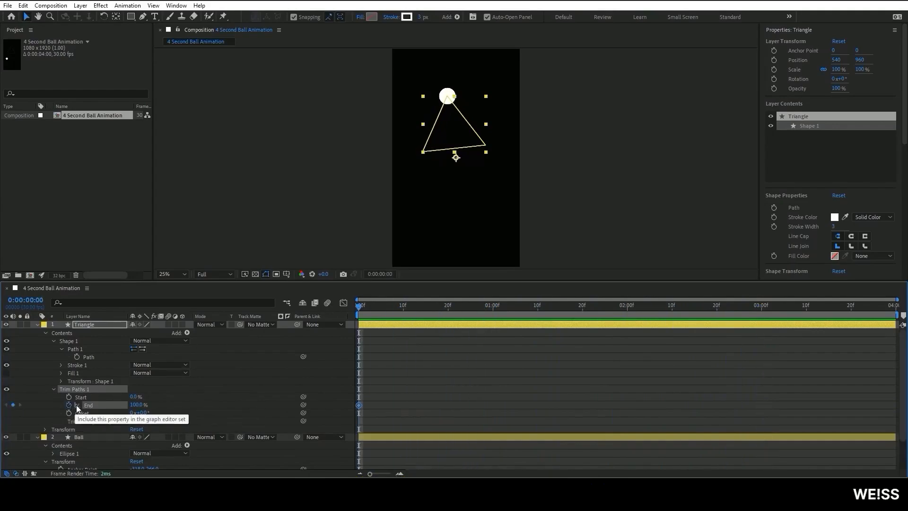
{"action": "left_click", "coordinate": [135, 405]}
{"action": "type", "text": "0"}
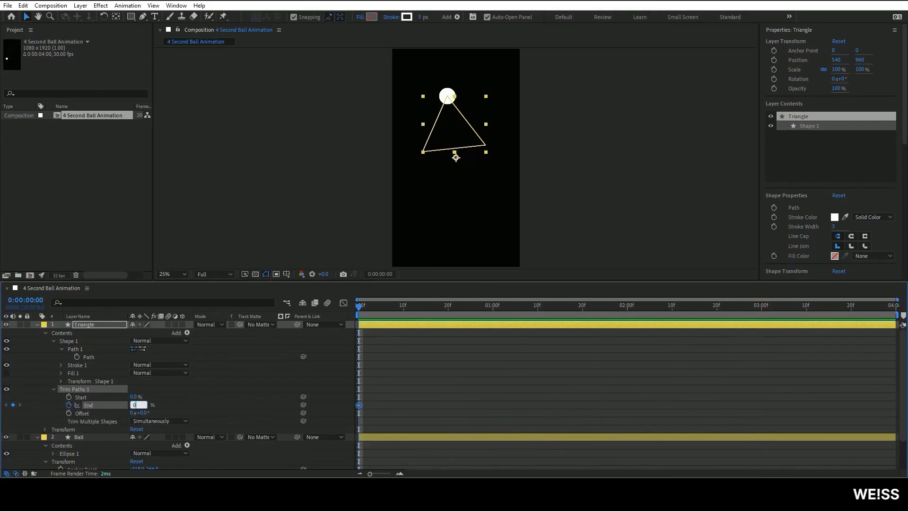
{"action": "key", "text": "Return"}
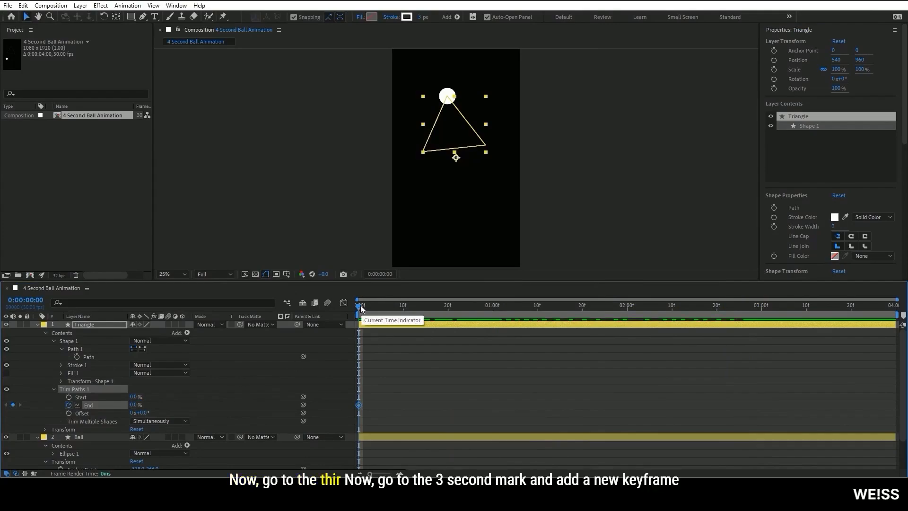
Add a Trim Paths End keyframe of 100% at the 3-second mark and return the time indicator to the start
{"action": "left_click_drag", "start_coordinate": [359, 306], "coordinate": [762, 313]}
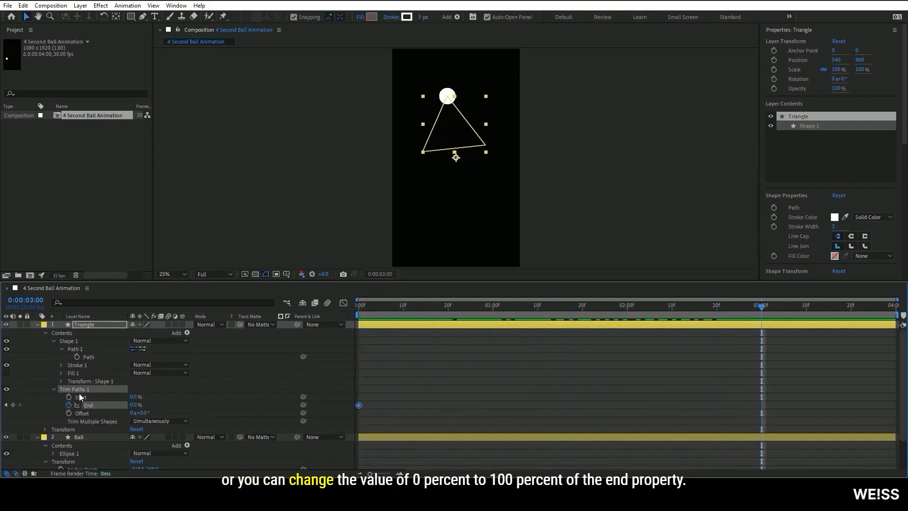
{"action": "left_click", "coordinate": [13, 405]}
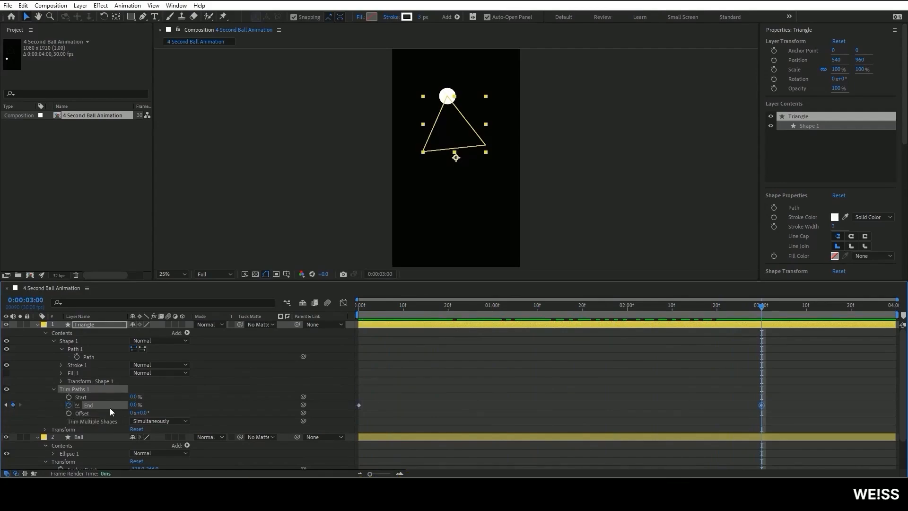
{"action": "left_click", "coordinate": [143, 405]}
{"action": "type", "text": "100"}
{"action": "left_click_drag", "start_coordinate": [761, 306], "coordinate": [349, 321]}
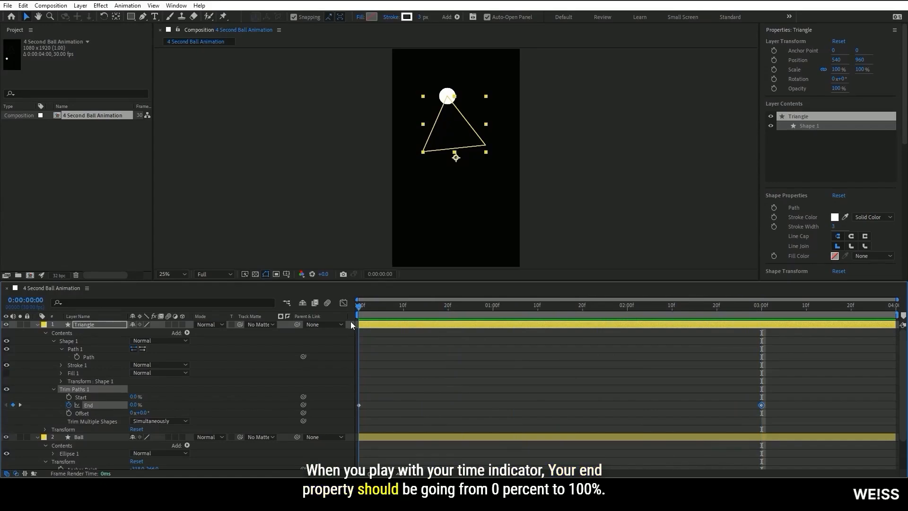
Keyframe the Trim Paths Start property from 0% at 3 seconds to 100% at the last frame, 0:00:03:29
{"action": "left_click_drag", "start_coordinate": [351, 322], "coordinate": [765, 325]}
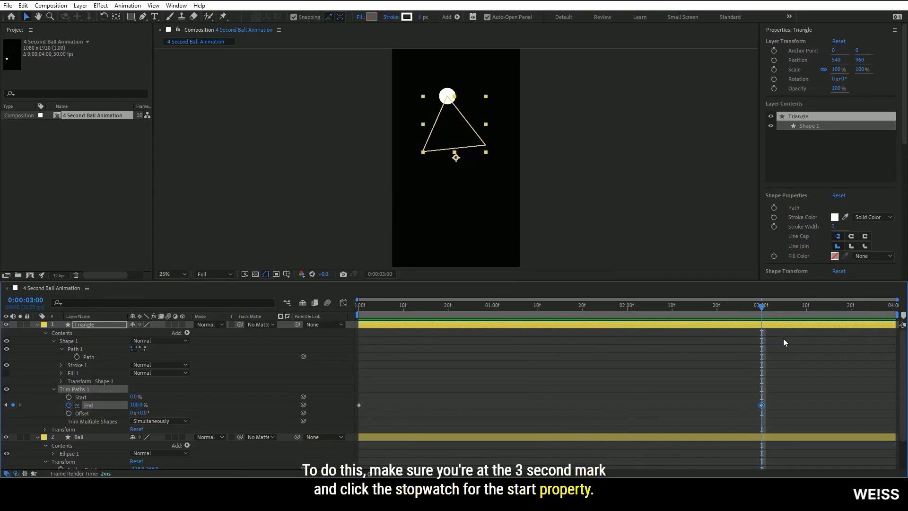
{"action": "left_click", "coordinate": [69, 397]}
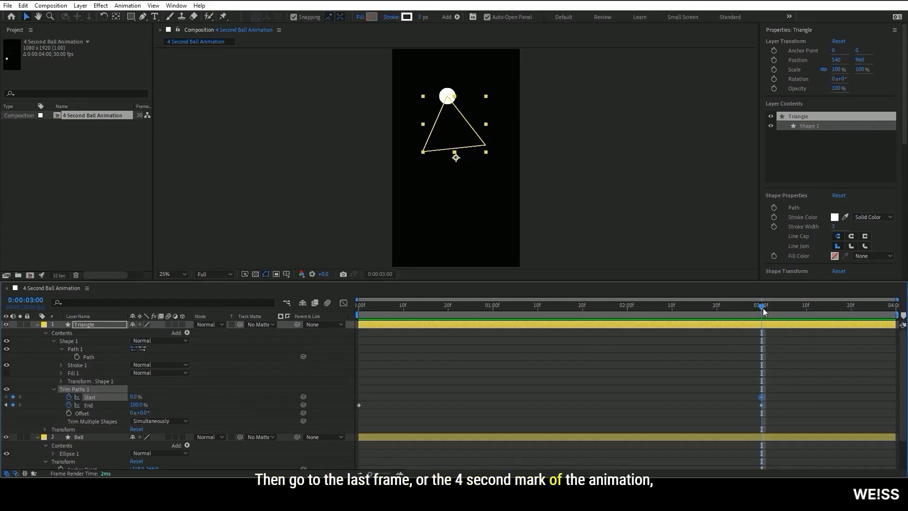
{"action": "left_click_drag", "start_coordinate": [763, 308], "coordinate": [893, 308]}
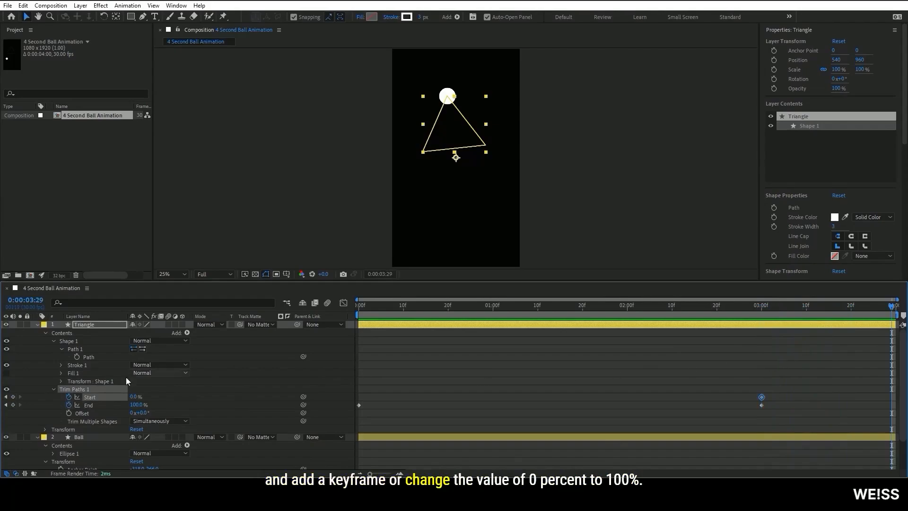
{"action": "left_click", "coordinate": [13, 397]}
{"action": "left_click", "coordinate": [134, 396]}
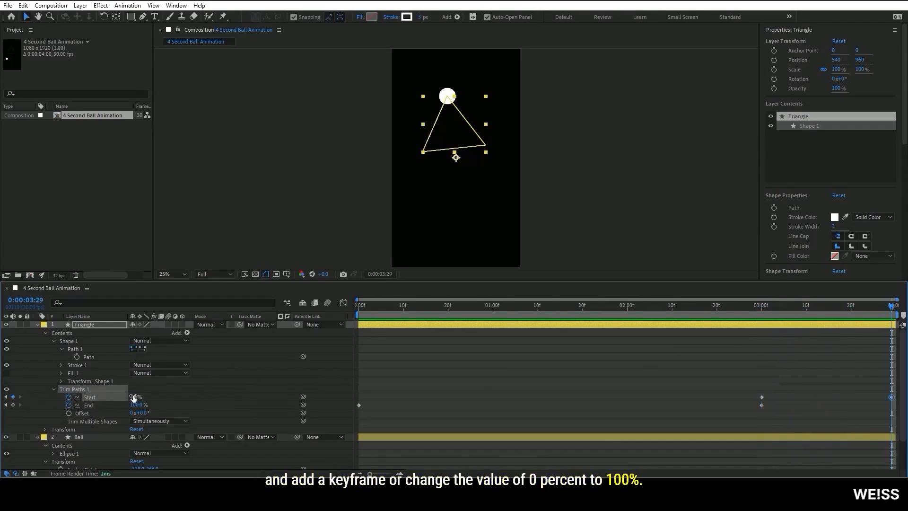
{"action": "type", "text": "100"}
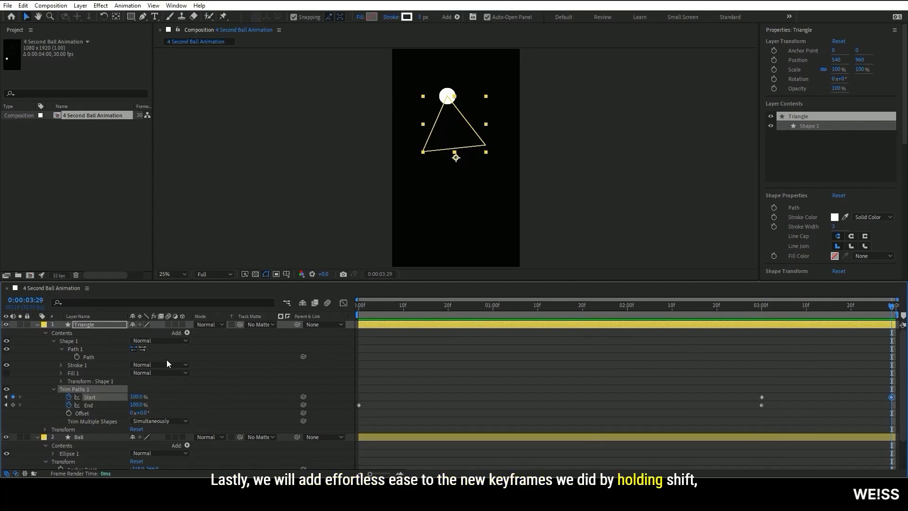
Apply Easy Ease to all Trim Paths Start and End keyframes and preview the animation
{"action": "left_click", "coordinate": [95, 403], "text": "shift"}
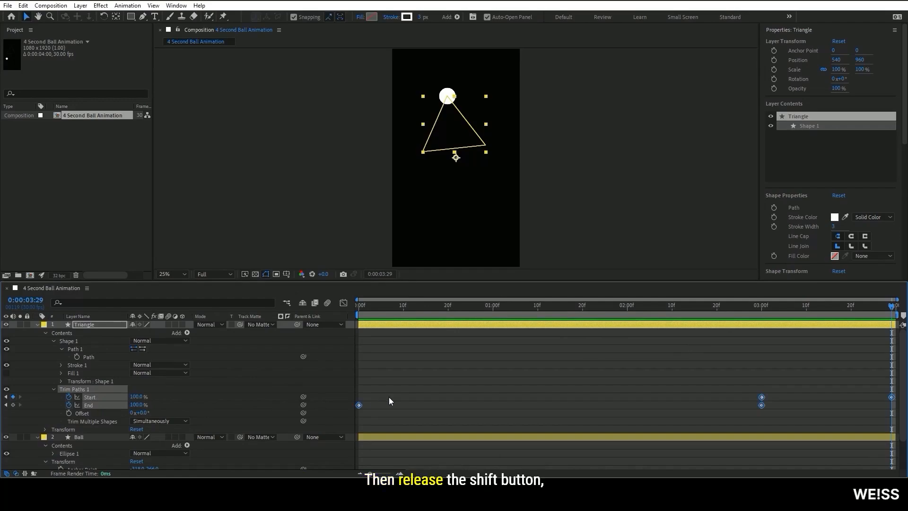
{"action": "right_click", "coordinate": [359, 406]}
{"action": "mouse_move", "coordinate": [402, 401]}
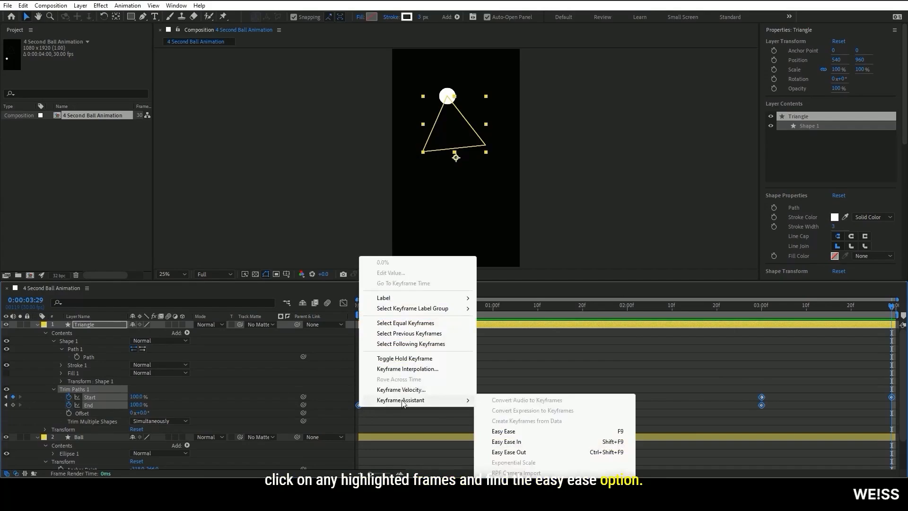
{"action": "left_click", "coordinate": [541, 430]}
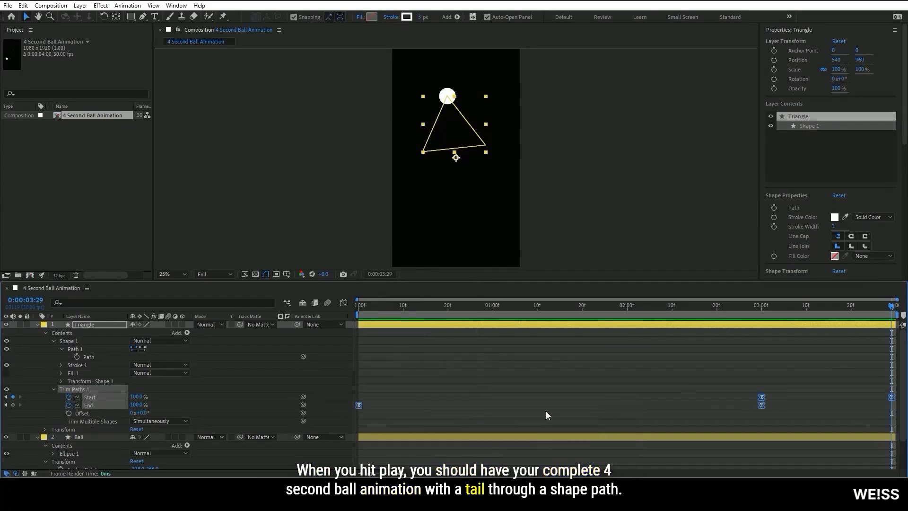
{"action": "key", "text": "space"}
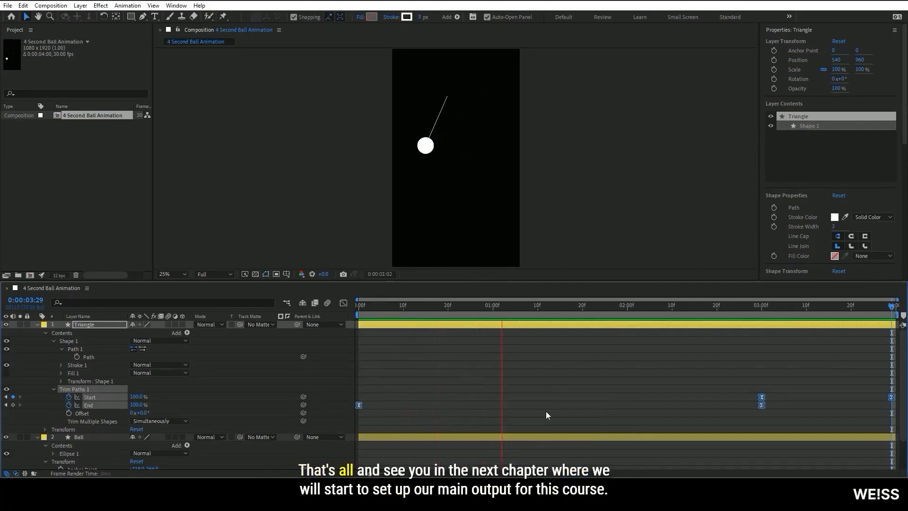